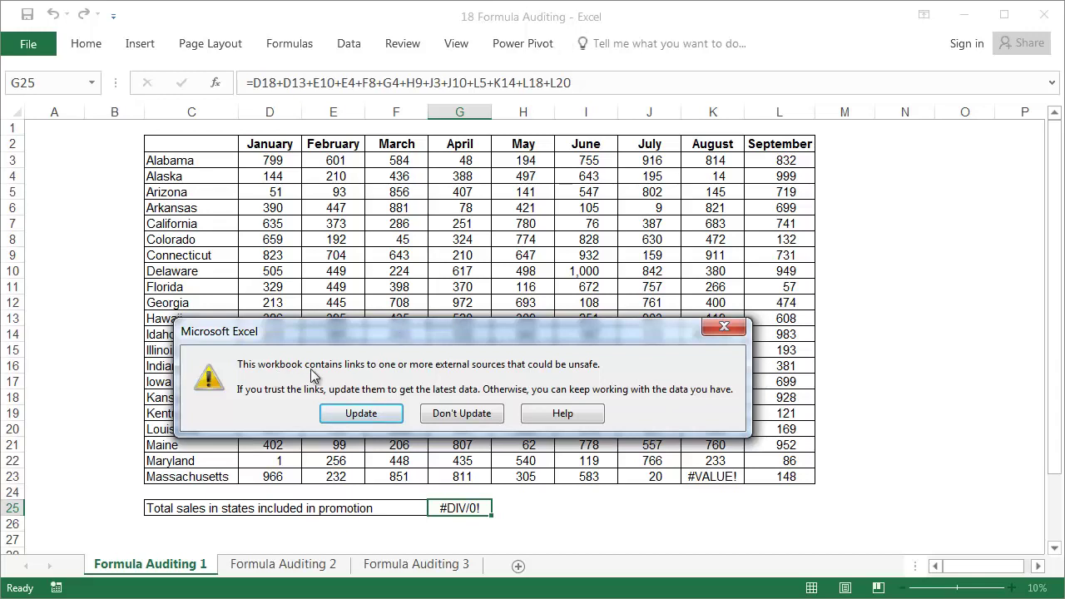
Step: Keep the workbook's external links without updating them and dismiss the circular reference warning
{"action": "left_click", "coordinate": [463, 414]}
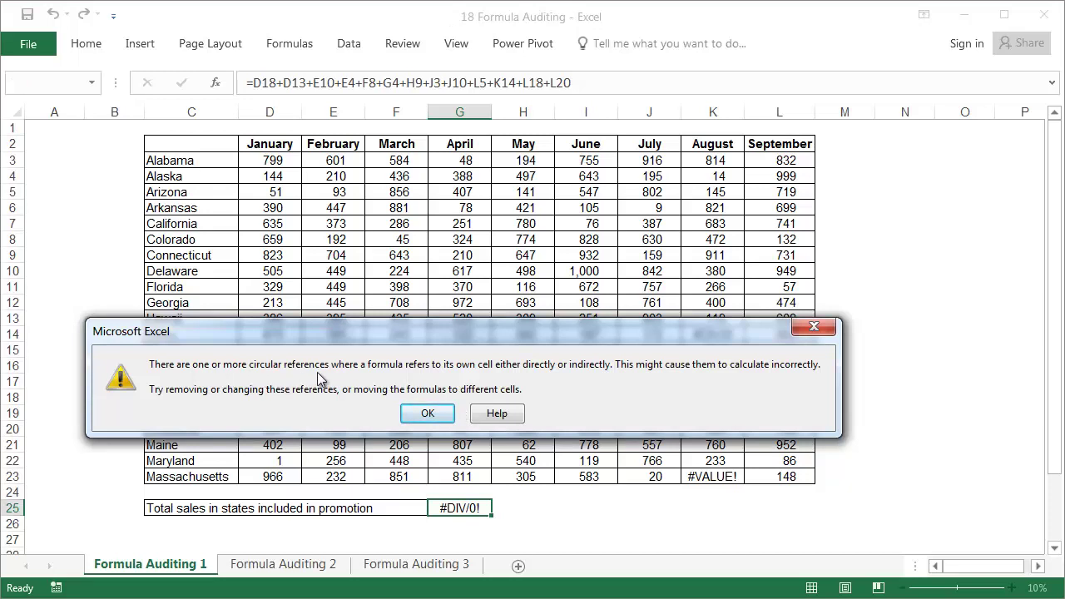
{"action": "left_click", "coordinate": [427, 411]}
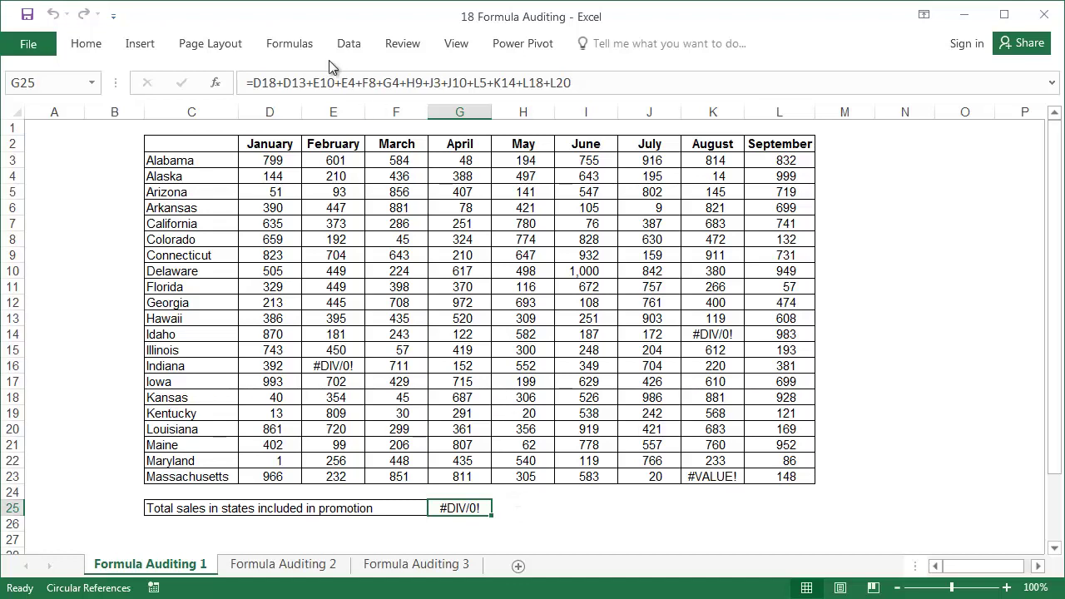
{"action": "left_click", "coordinate": [305, 53]}
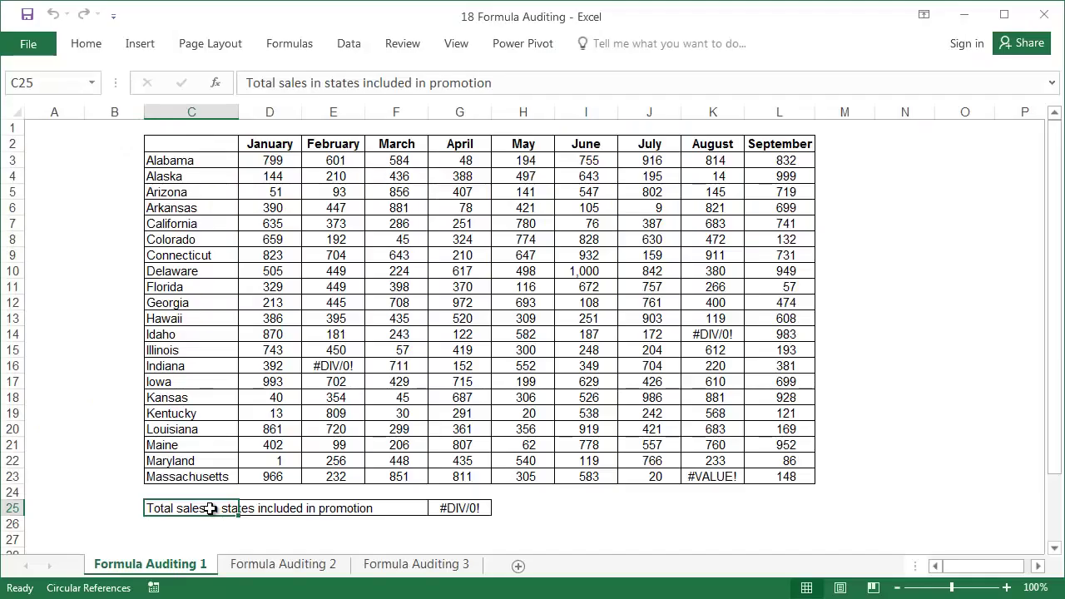
Step: Trace the precedents of the promotion sales total in G25
{"action": "left_click_drag", "start_coordinate": [212, 508], "coordinate": [402, 506]}
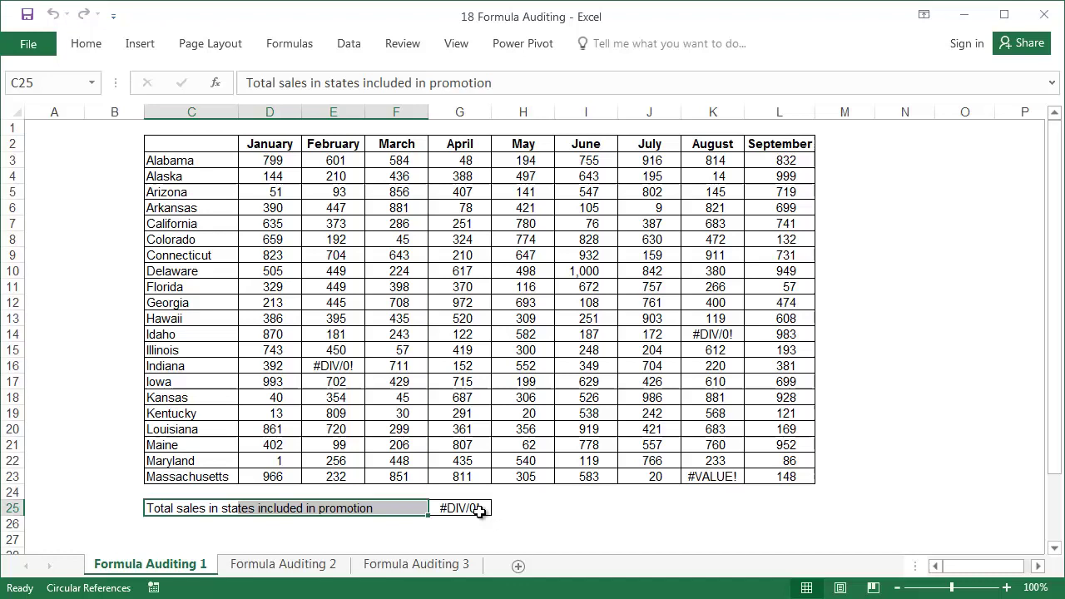
{"action": "left_click", "coordinate": [478, 509]}
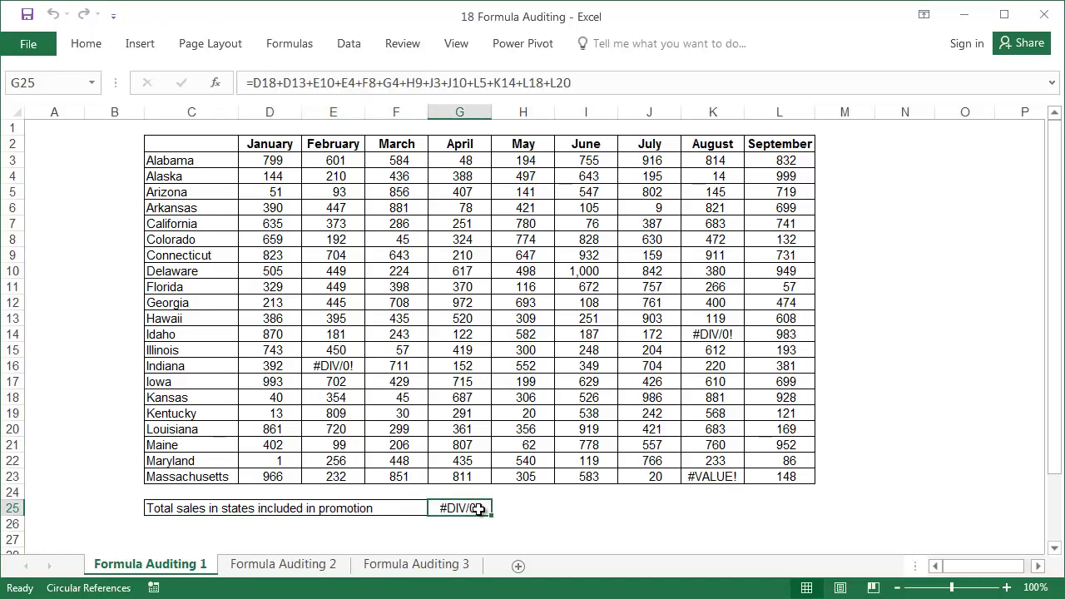
{"action": "left_click", "coordinate": [310, 45]}
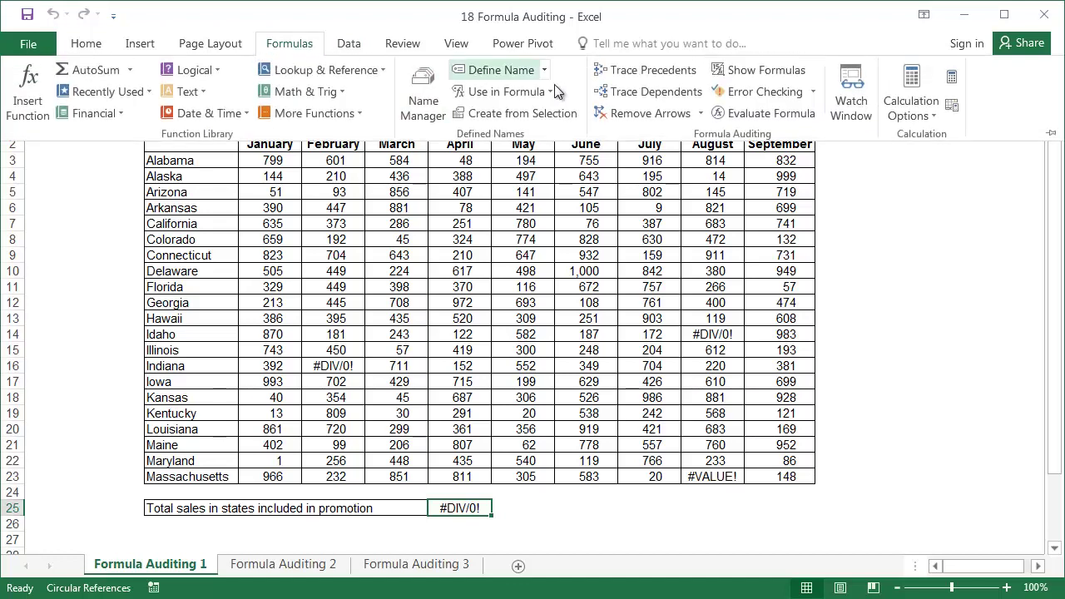
{"action": "left_click", "coordinate": [639, 72]}
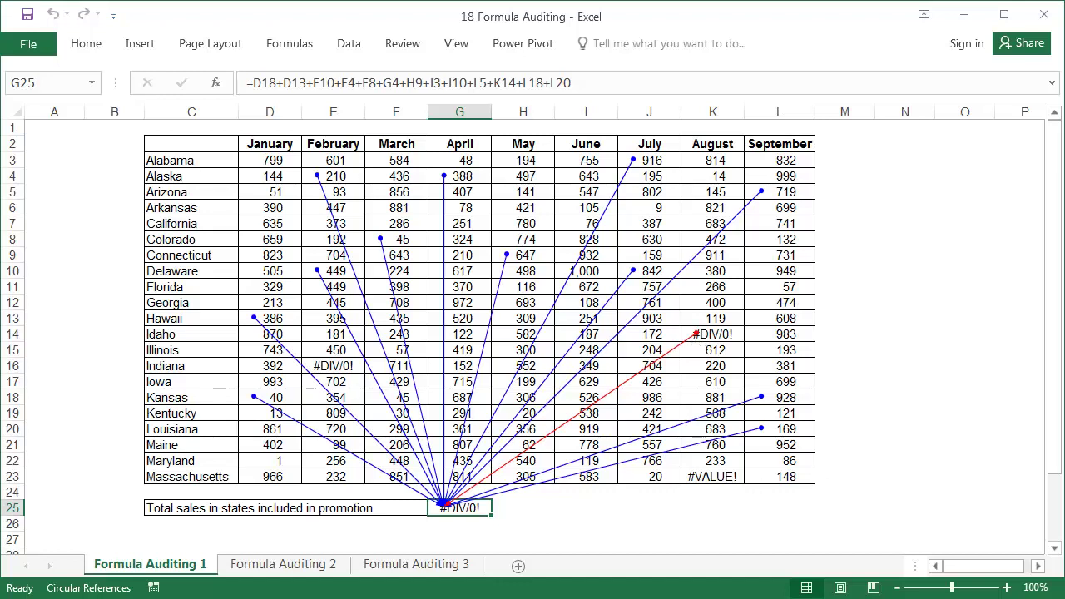
Step: Remove all tracer arrows from the Formula Auditing 1 sheet
{"action": "left_click", "coordinate": [1039, 566]}
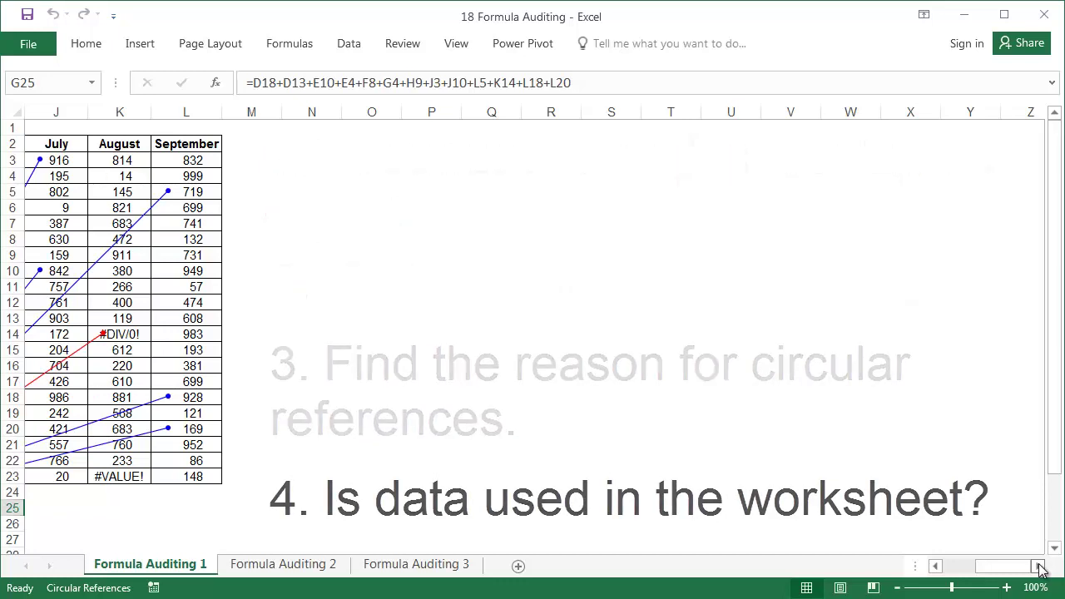
{"action": "left_click", "coordinate": [935, 566]}
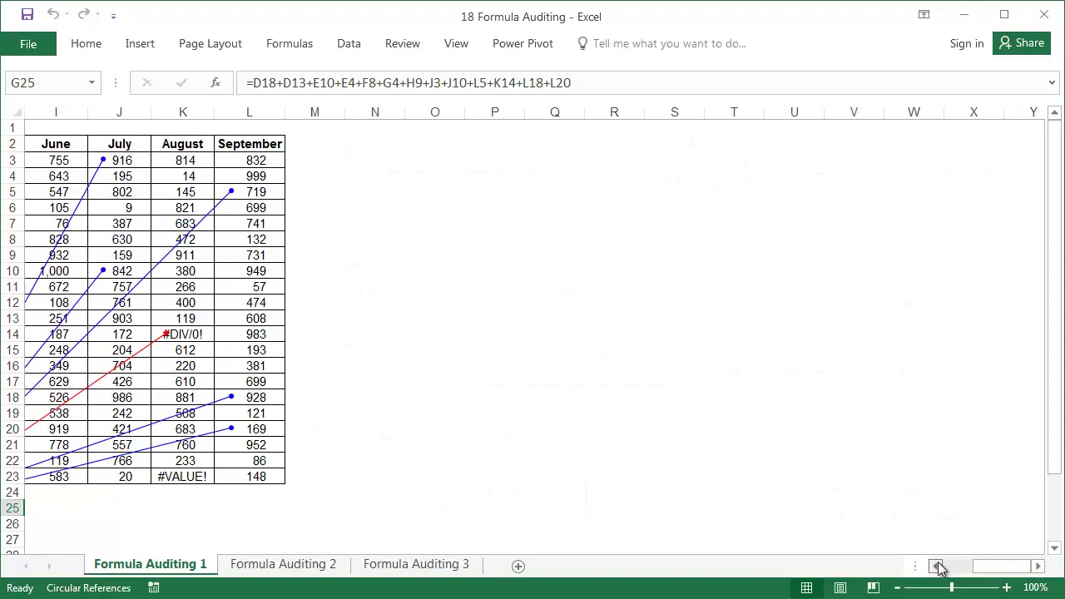
{"action": "left_click", "coordinate": [291, 45]}
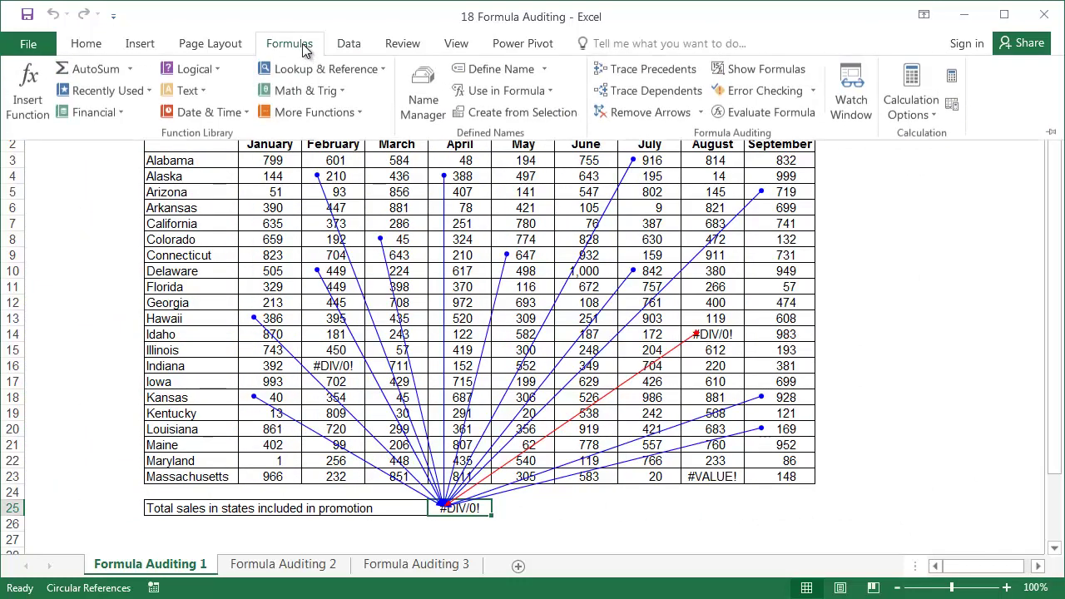
{"action": "left_click", "coordinate": [634, 115]}
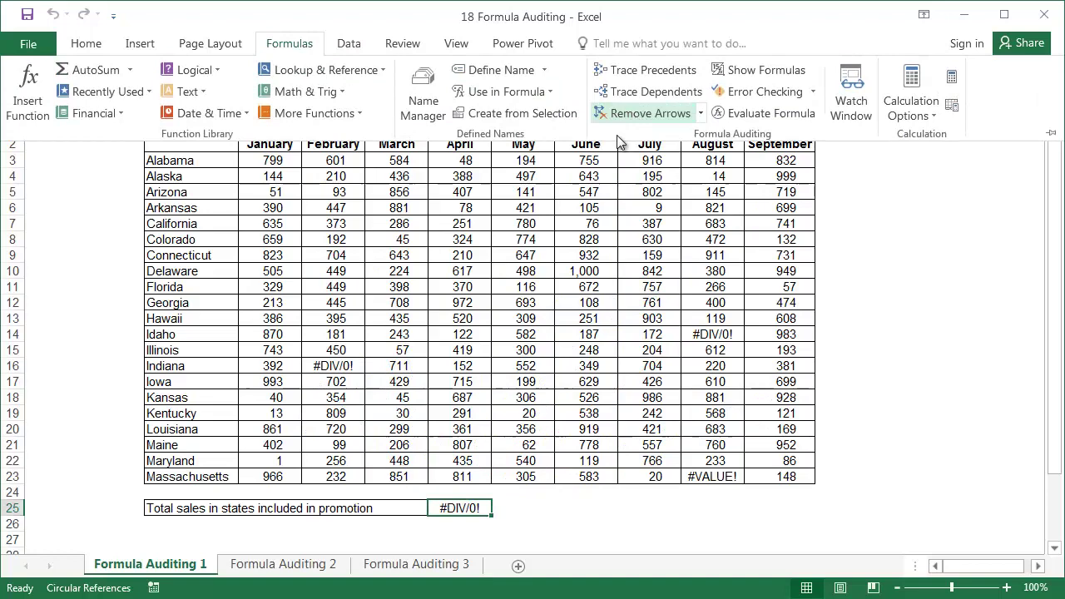
{"action": "left_click", "coordinate": [524, 504]}
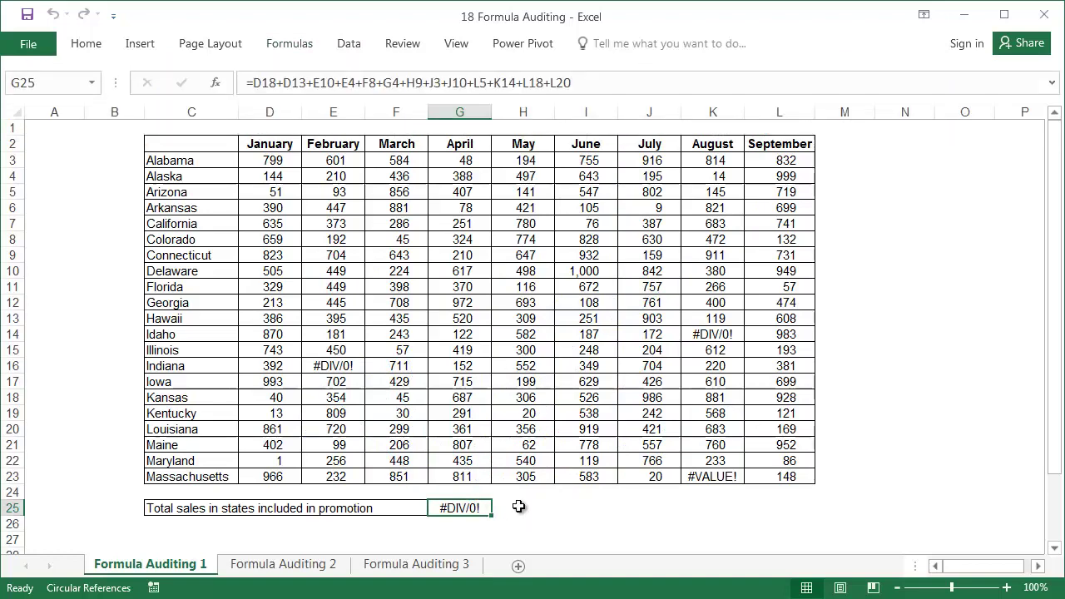
Step: Highlight the cells referenced by G25's formula in edit mode, and leave the formula as it is
{"action": "double_click", "coordinate": [474, 508]}
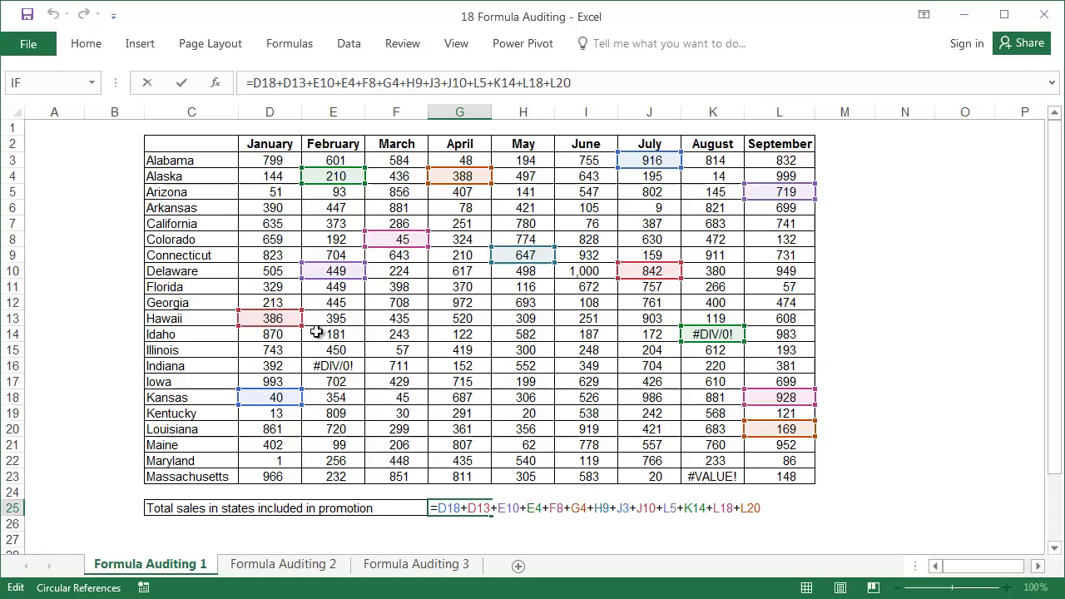
{"action": "left_click_drag", "start_coordinate": [307, 328], "coordinate": [766, 335]}
{"action": "key", "text": "Return"}
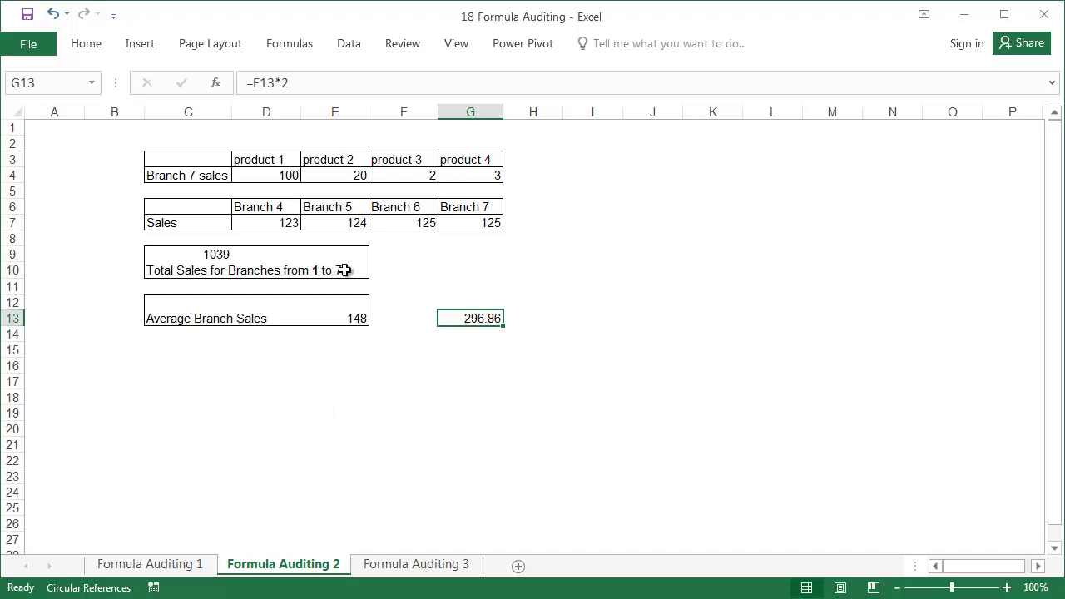
Step: Trace two levels of precedents for the total sales formula in C9 on the Formula Auditing 2 sheet, keeping the ribbon pinned
{"action": "left_click", "coordinate": [208, 257]}
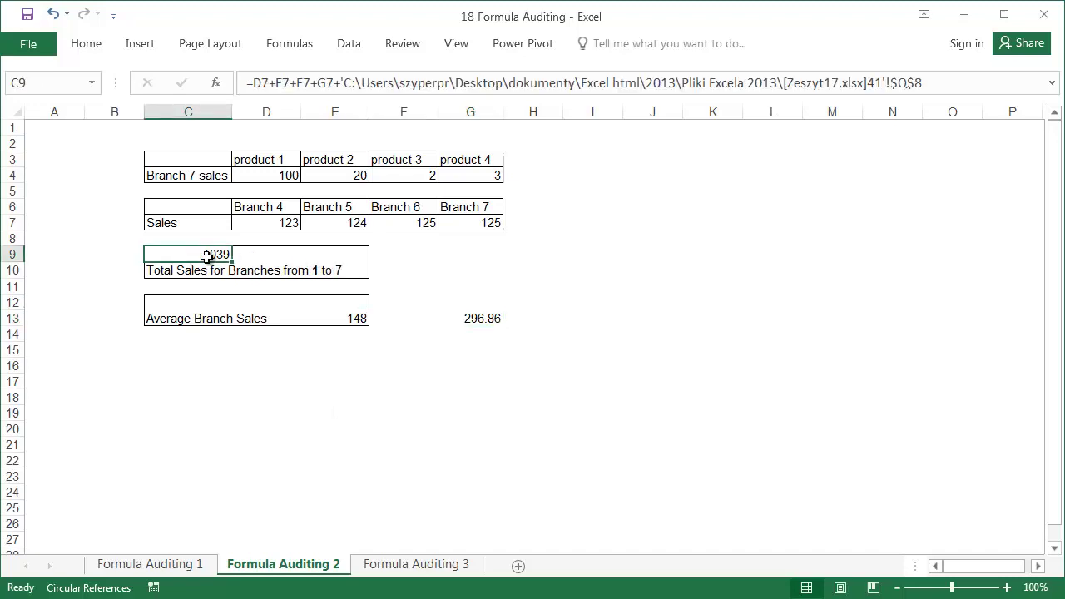
{"action": "left_click", "coordinate": [312, 45]}
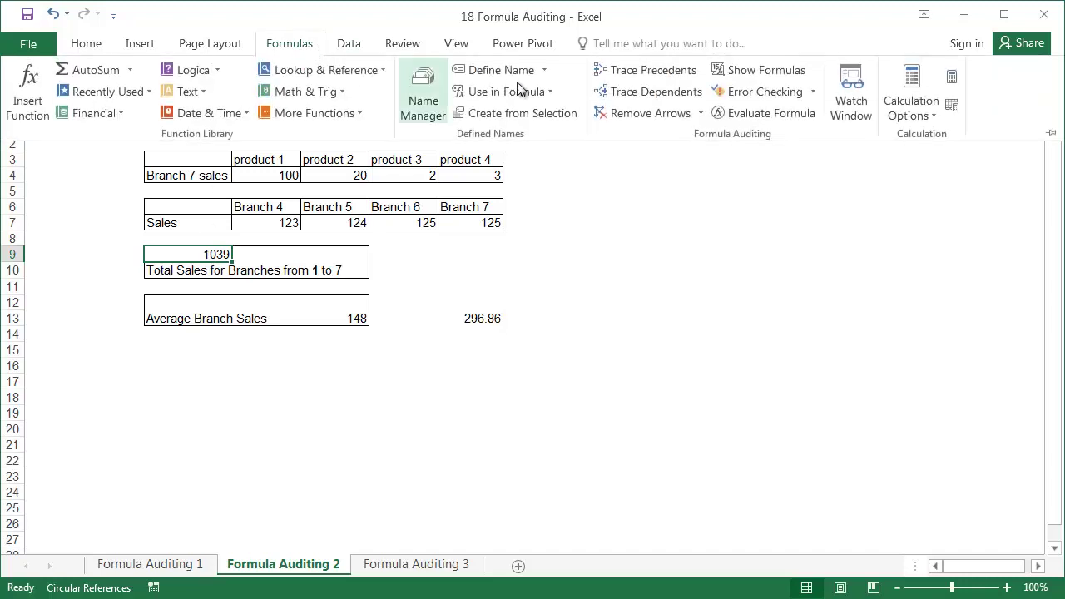
{"action": "left_click", "coordinate": [1051, 133]}
{"action": "left_click", "coordinate": [655, 73]}
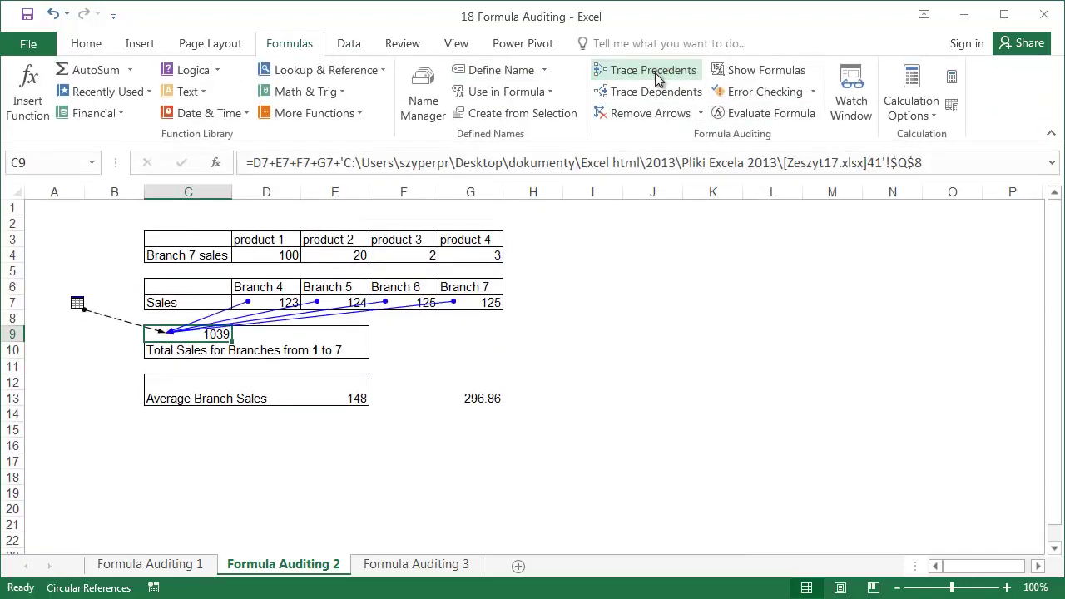
{"action": "left_click", "coordinate": [655, 74]}
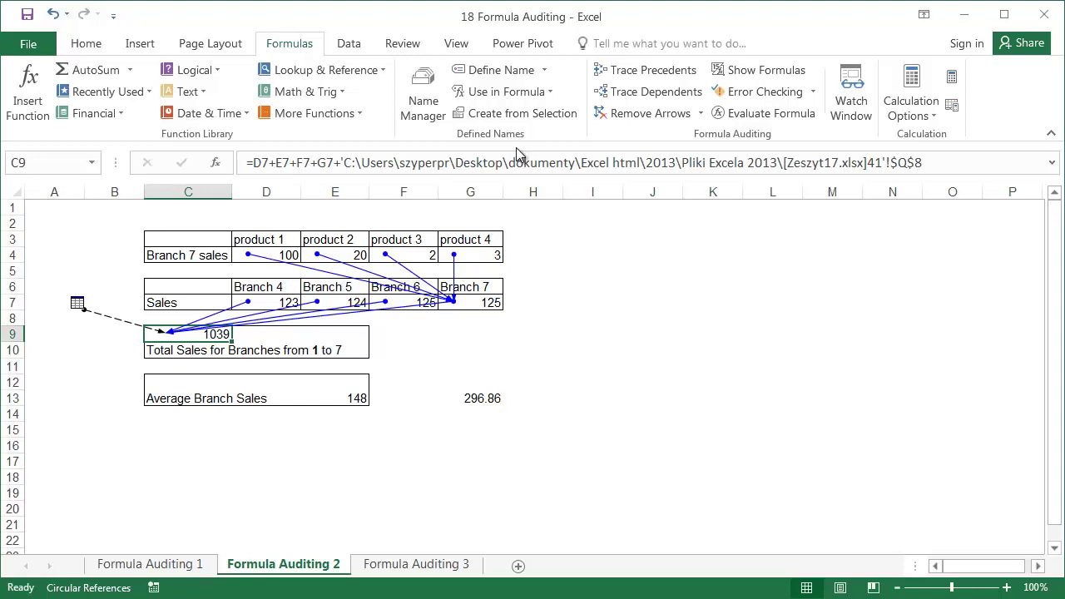
Step: Remove the precedent arrows and trace two levels of dependents for C9
{"action": "left_click", "coordinate": [620, 113]}
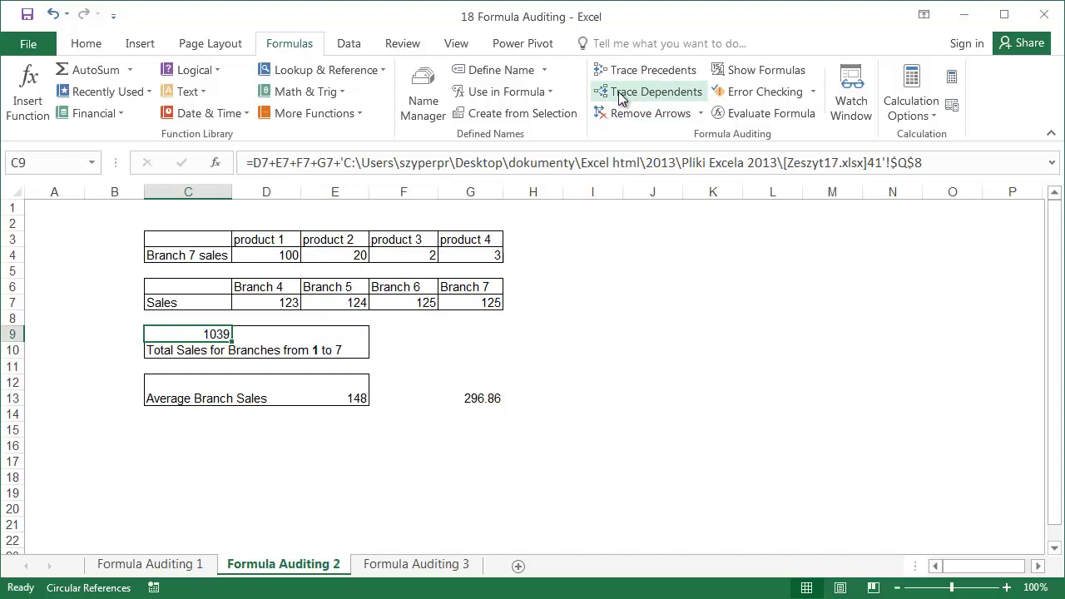
{"action": "left_click", "coordinate": [620, 92]}
{"action": "left_click", "coordinate": [620, 91]}
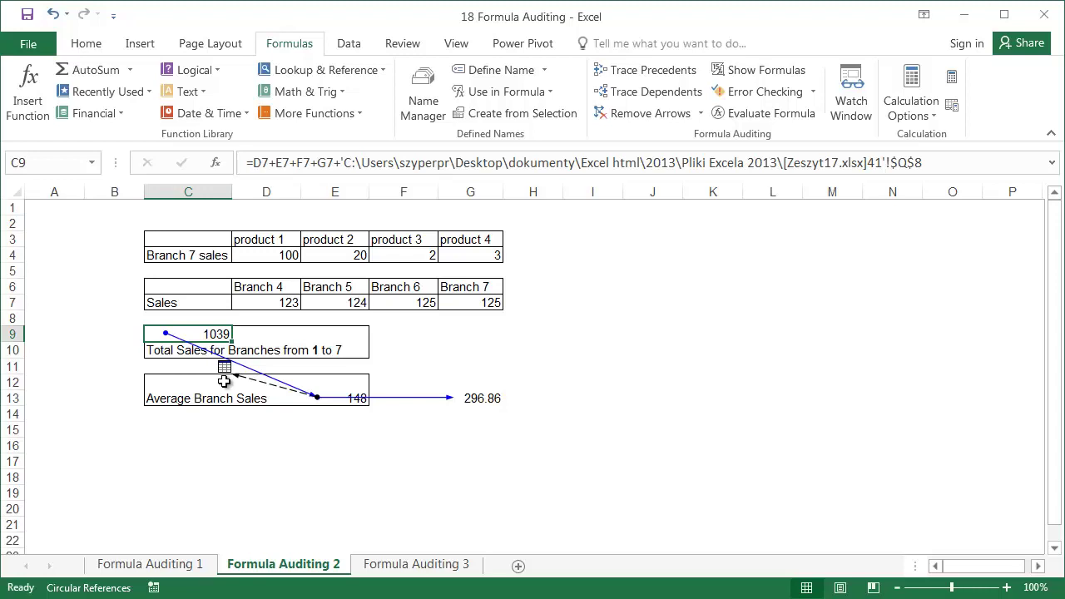
Step: Clear the arrows and try to trace the dependents of G13
{"action": "left_click", "coordinate": [466, 394]}
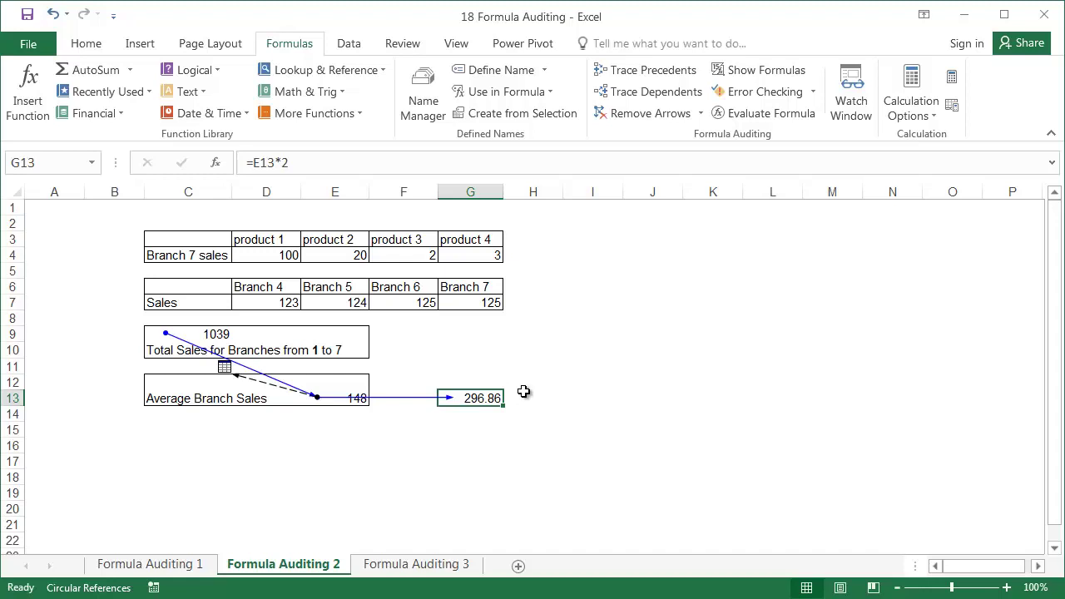
{"action": "left_click", "coordinate": [617, 117]}
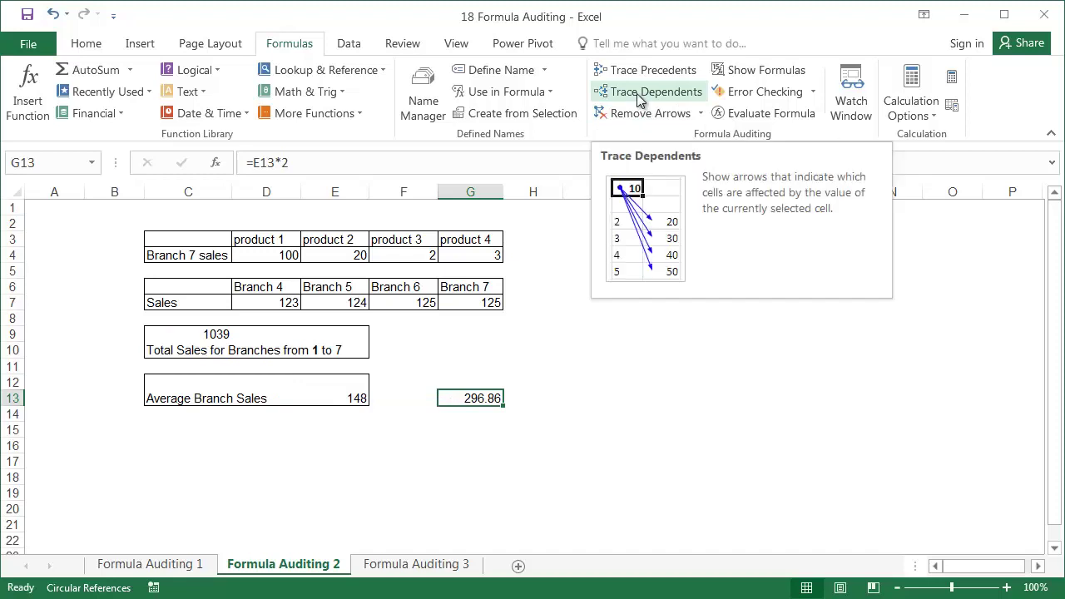
{"action": "left_click", "coordinate": [639, 93]}
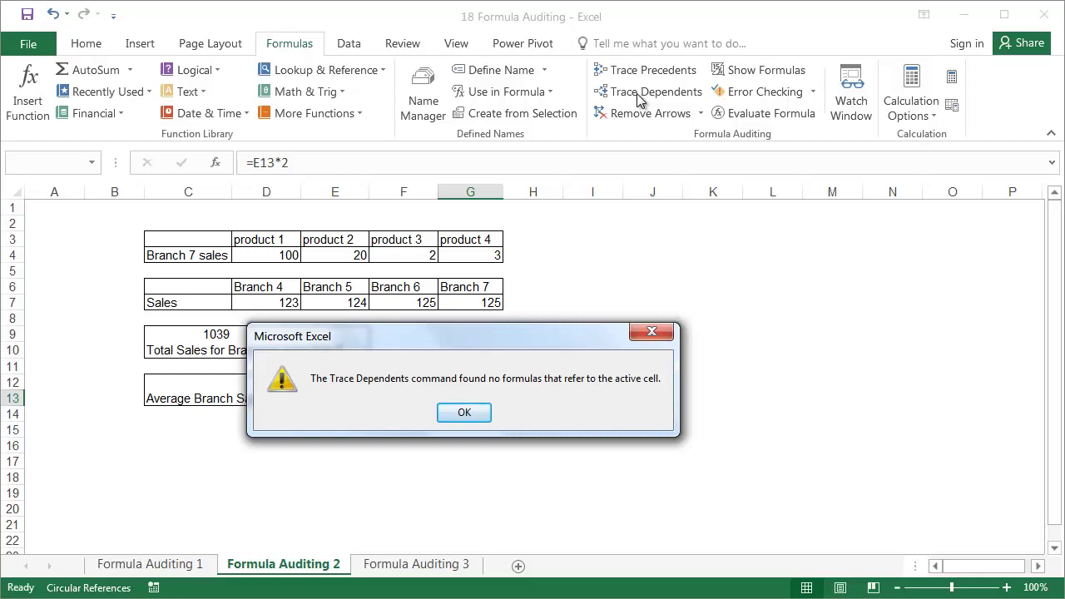
{"action": "left_click", "coordinate": [443, 413]}
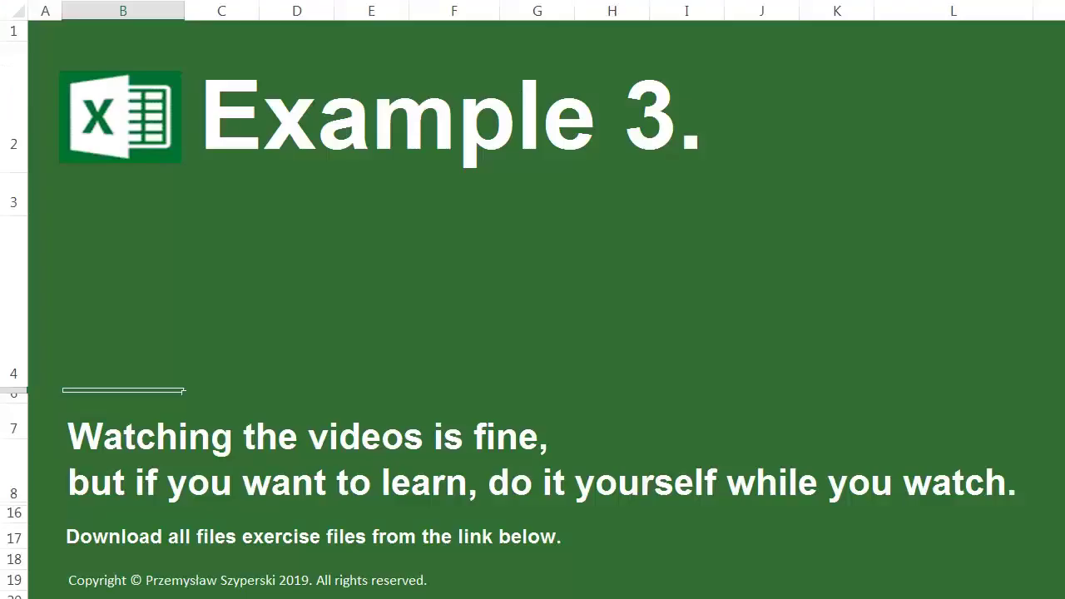
Step: Clear the existing arrows on the Formula Auditing 3 sheet and trace four levels of dependents for the 2019 sales cell G13
{"action": "left_click", "coordinate": [547, 447]}
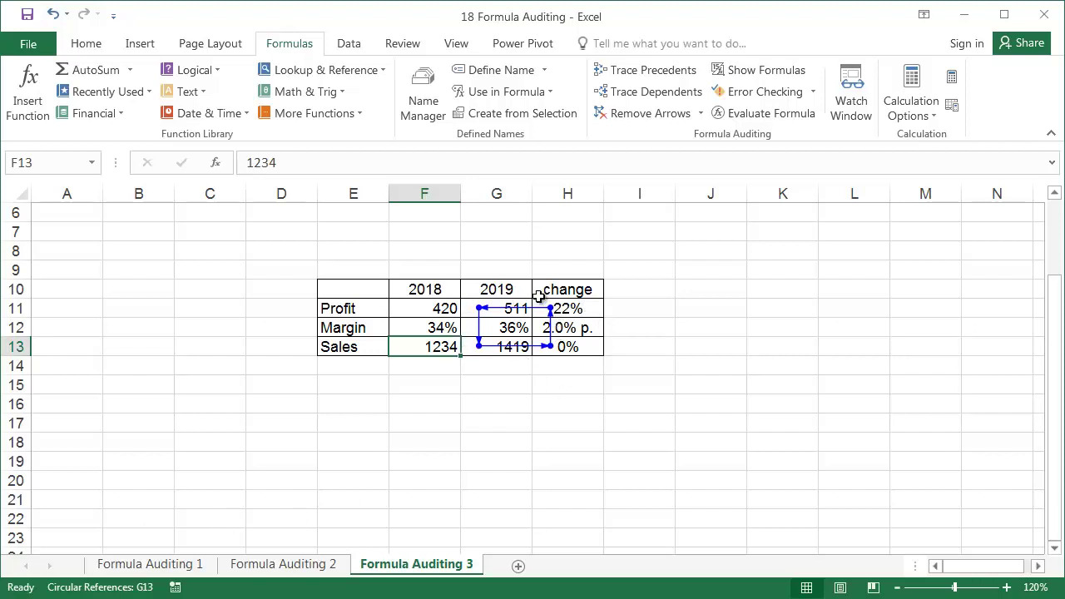
{"action": "left_click", "coordinate": [499, 350]}
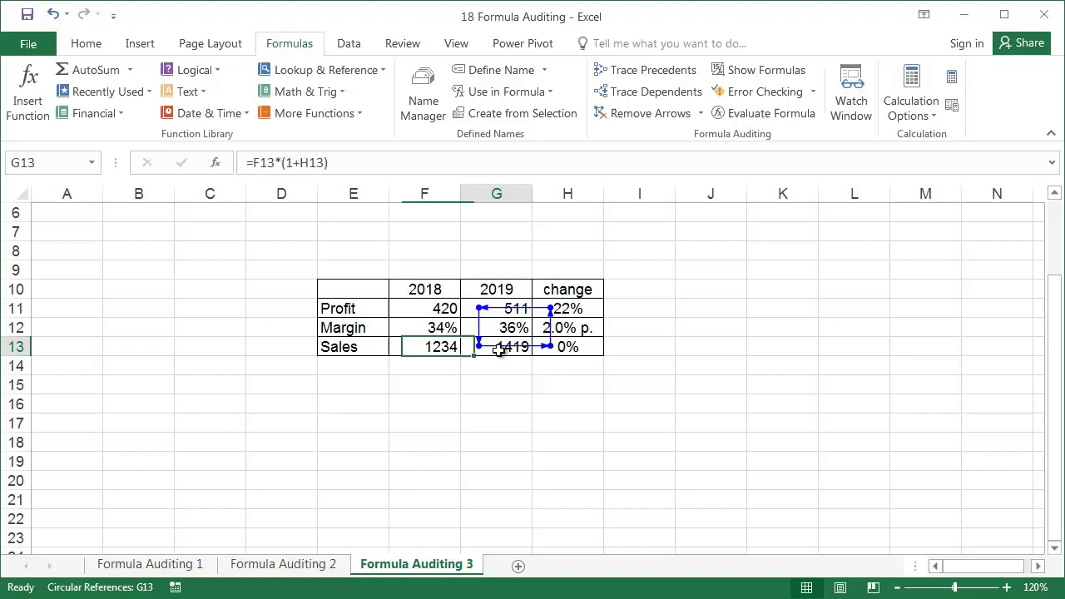
{"action": "left_click", "coordinate": [628, 114]}
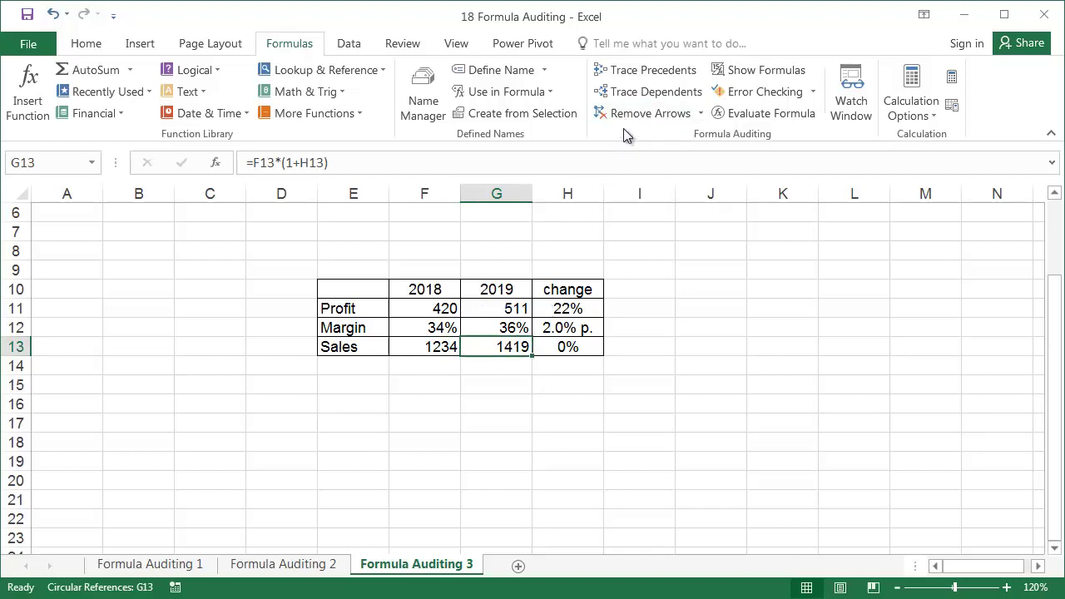
{"action": "left_click", "coordinate": [654, 95]}
{"action": "left_click", "coordinate": [653, 94]}
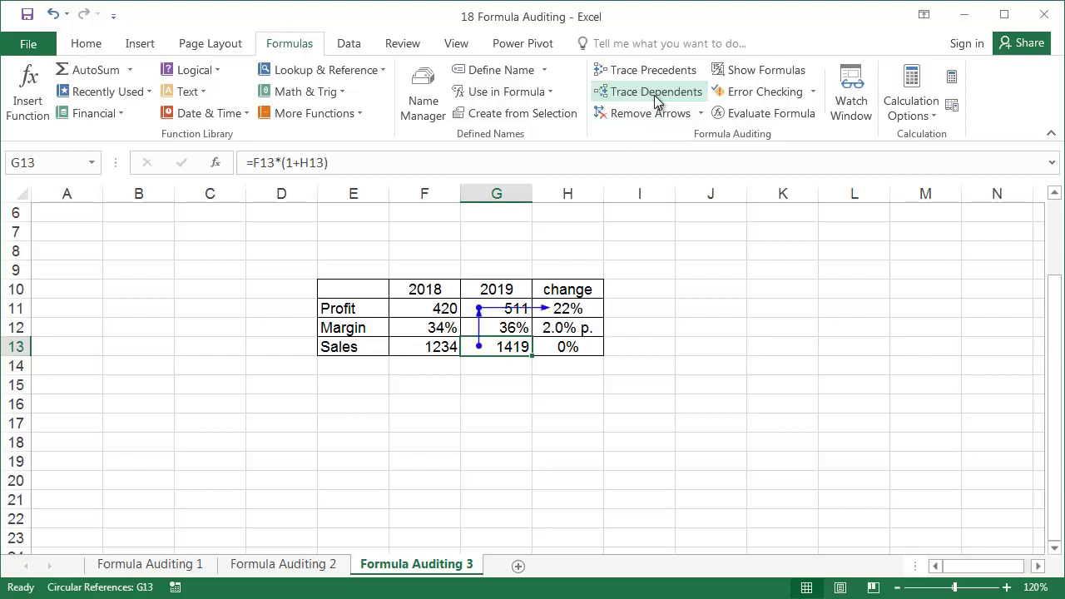
{"action": "left_click", "coordinate": [654, 94]}
{"action": "left_click", "coordinate": [654, 95]}
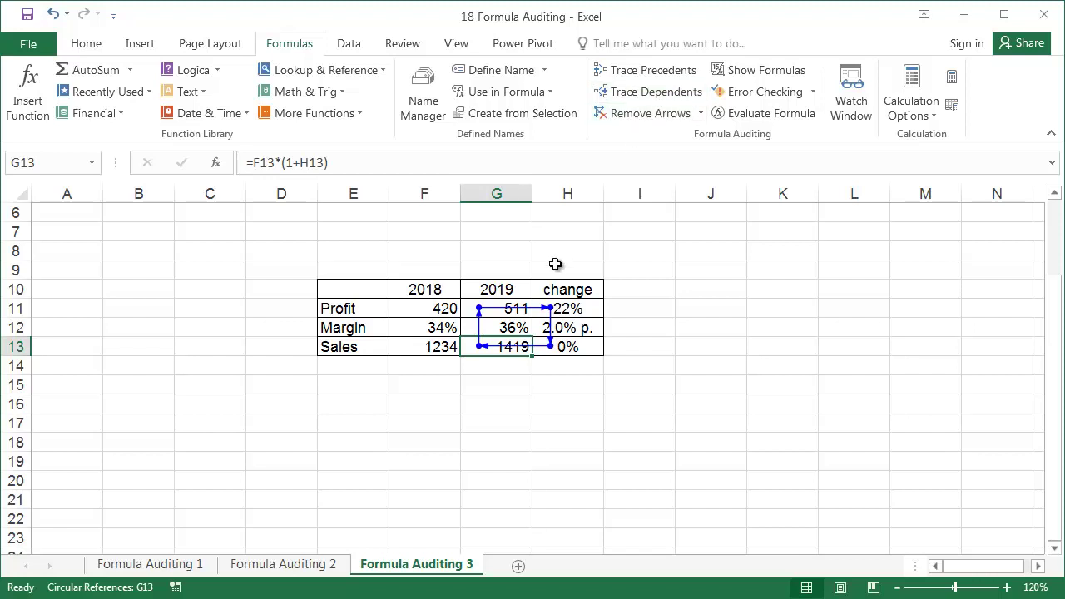
Step: Examine the formulas in G11, H11 and H13 along the circular reference loop
{"action": "left_click", "coordinate": [498, 312]}
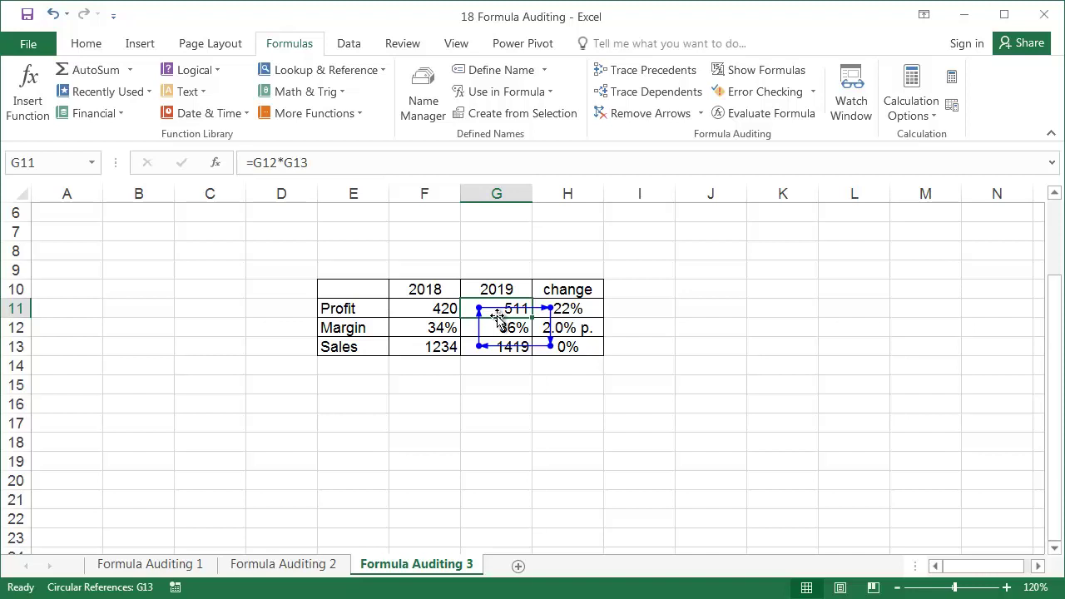
{"action": "key", "text": "Right"}
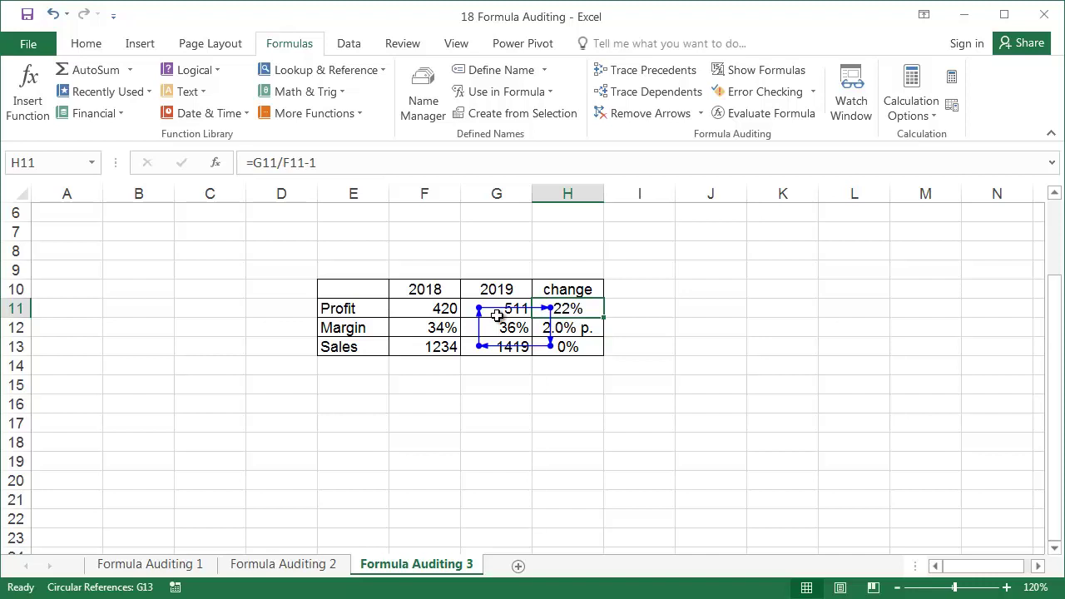
{"action": "key", "text": "Down"}
{"action": "key", "text": "Down"}
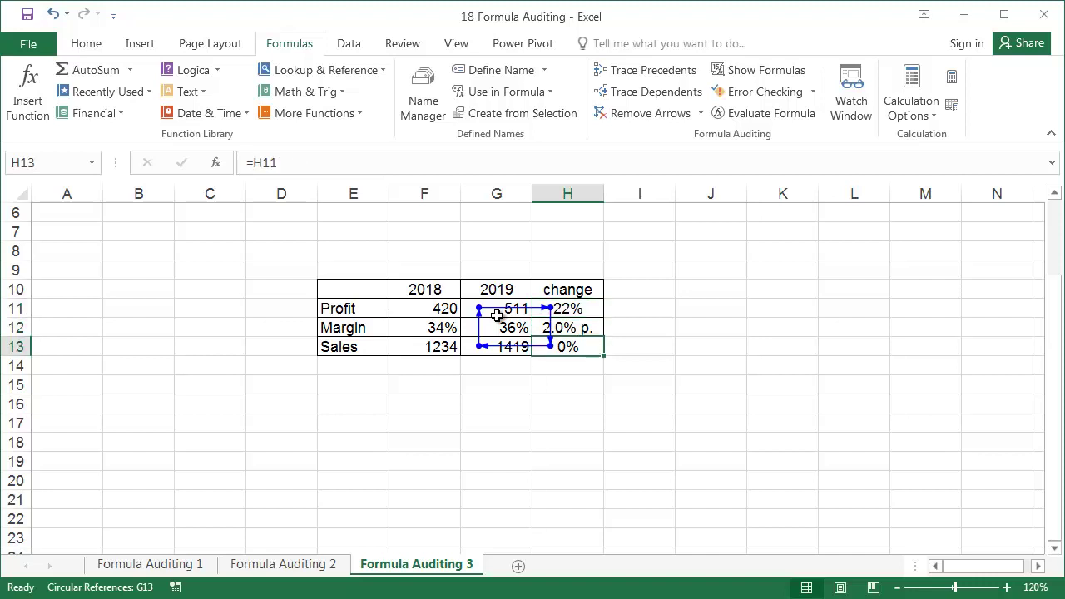